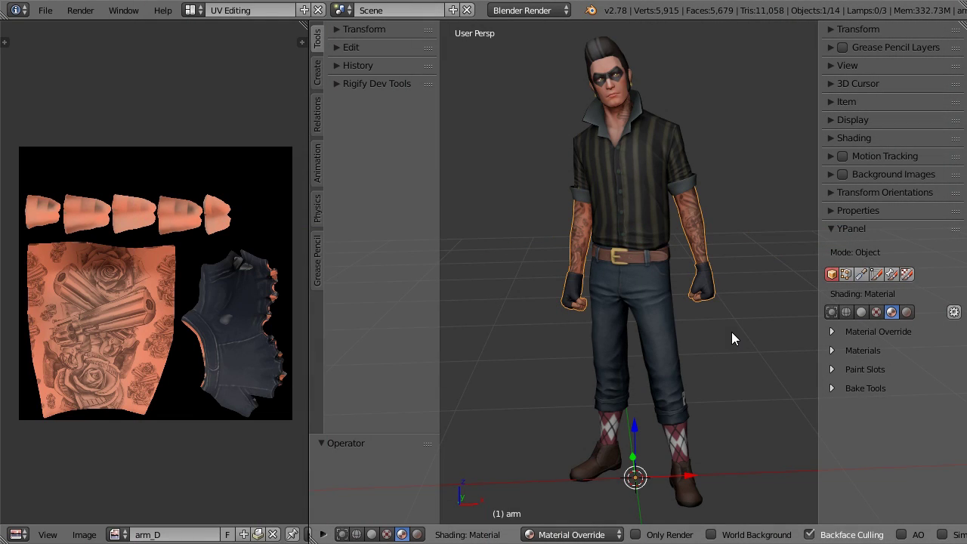
- Orbit around the character and display the arm_S, then arm_N, maps from the Paint Slots list
mouse_move(732, 331)
middle_mouse_down()
mouse_move(414, 329)
mouse_move(780, 343)
middle_mouse_up()
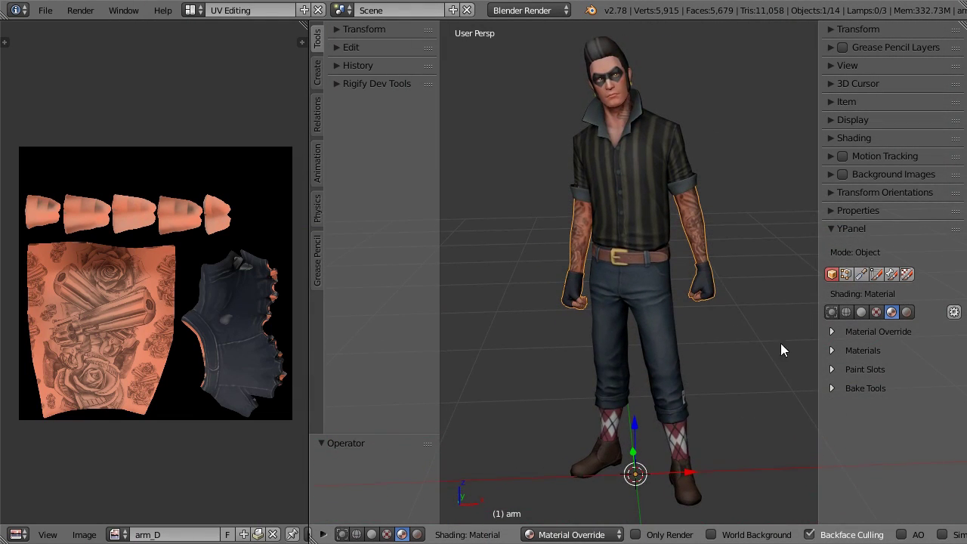
left_click(833, 369)
scroll(868, 389, "down", 1)
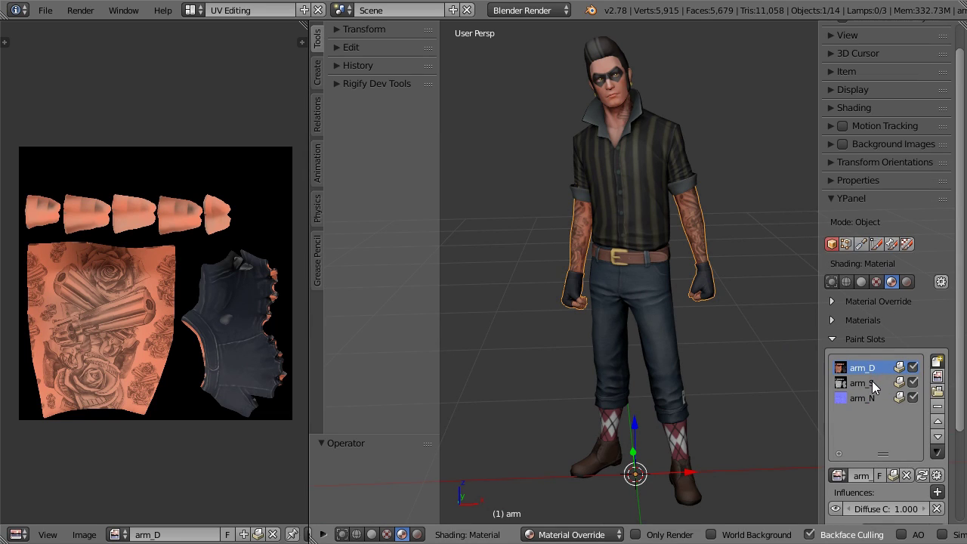
left_click(868, 384)
left_click(869, 402)
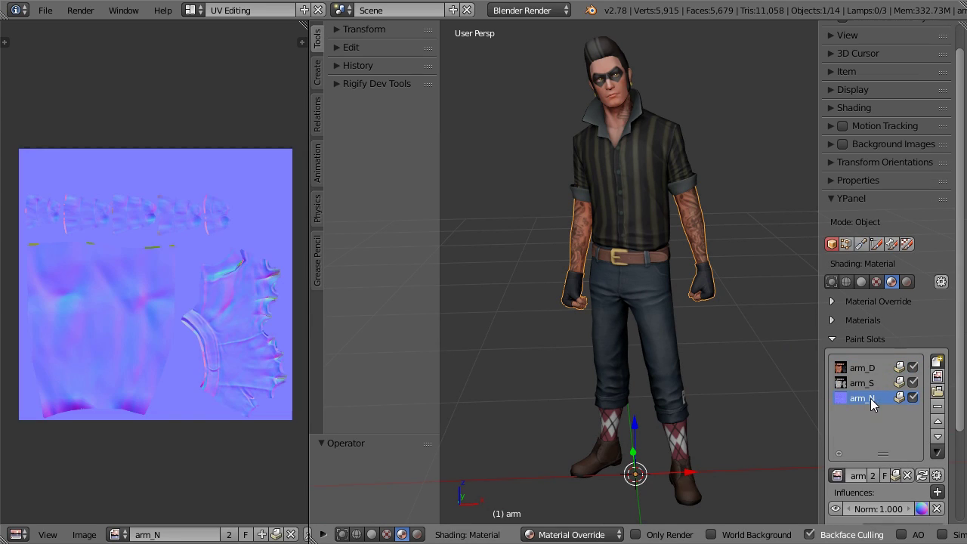
left_click(831, 340)
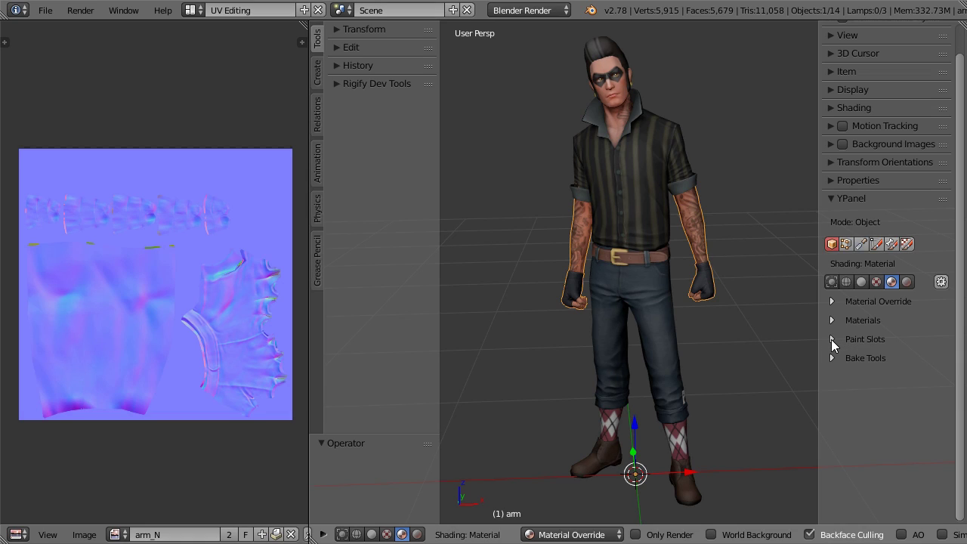
scroll(835, 343, "up", 1)
- Override all materials with their diffuse colour and view the character from behind
left_click(833, 334)
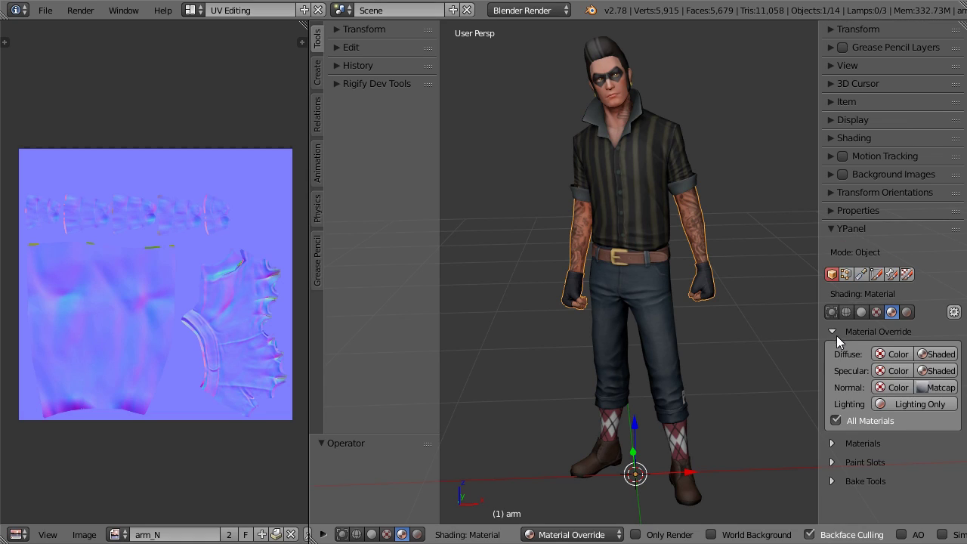
left_click(593, 534)
left_click(892, 355)
mouse_move(751, 298)
middle_mouse_down()
mouse_move(732, 309)
mouse_move(371, 303)
mouse_move(428, 328)
mouse_move(619, 355)
mouse_move(931, 305)
mouse_move(367, 302)
mouse_move(831, 295)
mouse_move(733, 292)
middle_mouse_up()
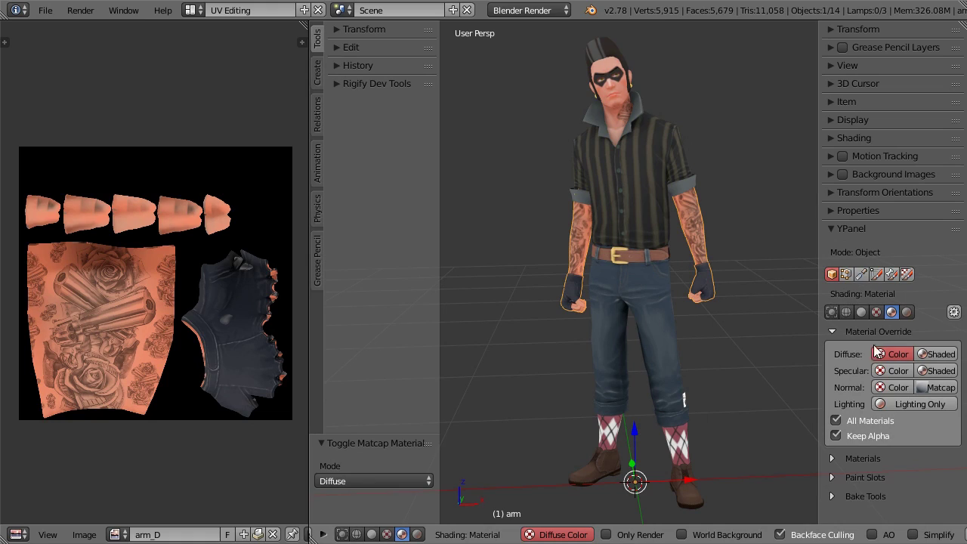
- Cycle the override through specular colour, normal colour, shaded diffuse and shaded specular
left_click(902, 354)
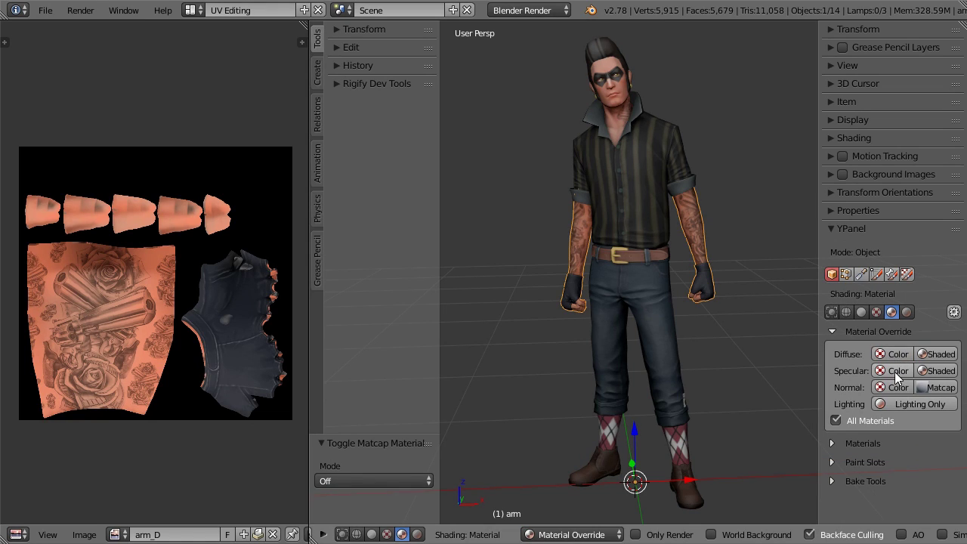
left_click(898, 371)
mouse_move(779, 338)
middle_mouse_down()
mouse_move(784, 359)
mouse_move(779, 342)
middle_mouse_up()
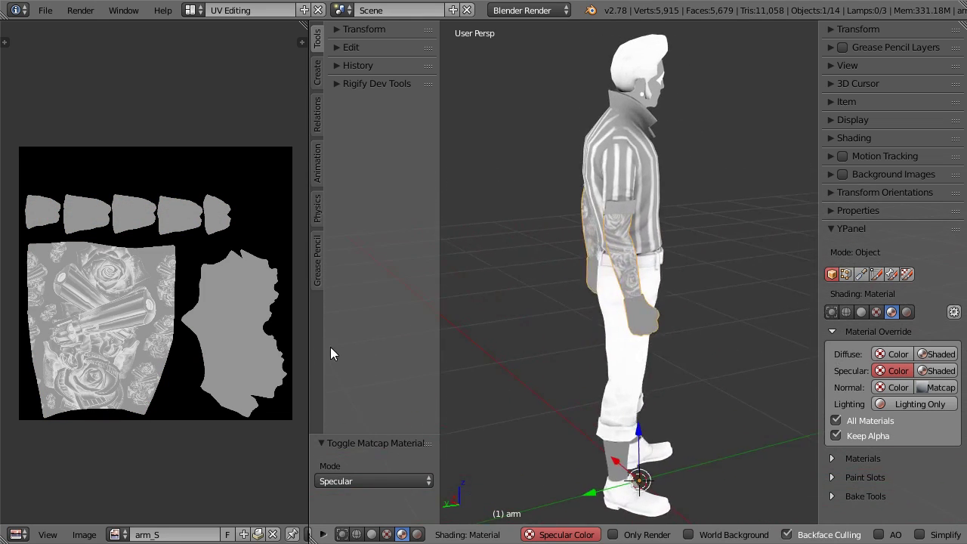
left_click(894, 387)
mouse_move(759, 341)
middle_mouse_down()
mouse_move(468, 345)
mouse_move(802, 341)
mouse_move(771, 334)
mouse_move(637, 382)
mouse_move(500, 334)
mouse_move(608, 340)
mouse_move(372, 322)
mouse_move(816, 325)
mouse_move(760, 328)
mouse_move(822, 341)
mouse_move(645, 336)
mouse_move(751, 337)
mouse_move(707, 355)
mouse_move(516, 334)
mouse_move(784, 336)
mouse_move(747, 338)
middle_mouse_up()
left_click(935, 353)
left_click(939, 370)
- Apply a matcap override using the red clay matcap and orbit around the character
left_click(937, 388)
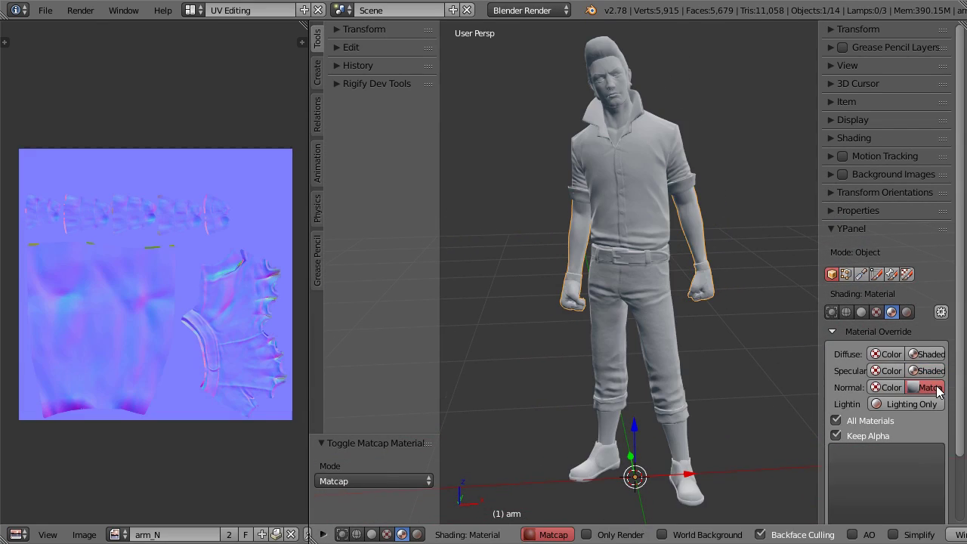
scroll(936, 386, "down", 2)
left_click(908, 418)
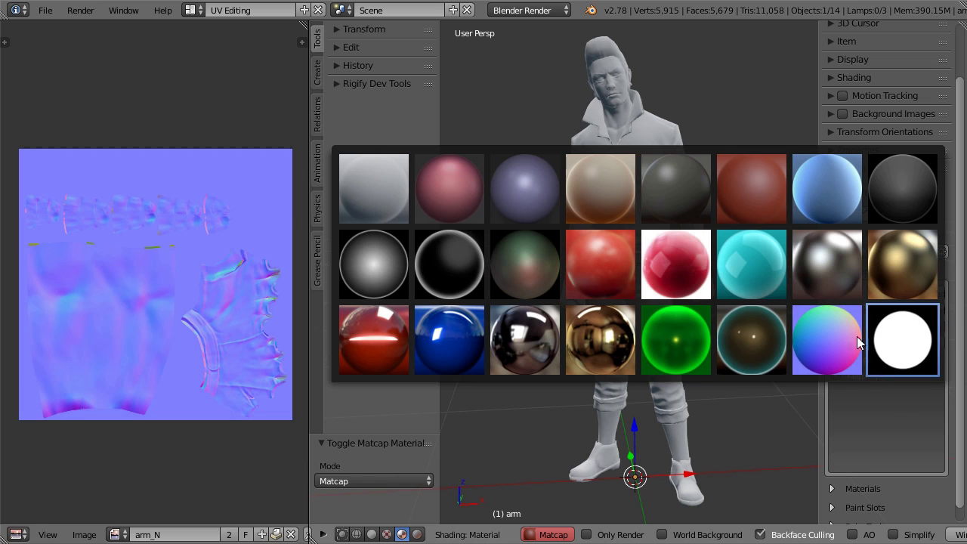
left_click(730, 200)
mouse_move(728, 316)
middle_mouse_down()
mouse_move(670, 317)
mouse_move(847, 314)
mouse_move(786, 314)
middle_mouse_up()
scroll(685, 268, "up", 4)
mouse_move(685, 268)
middle_mouse_down()
mouse_move(703, 359)
mouse_move(814, 414)
mouse_move(704, 354)
mouse_move(700, 328)
mouse_move(778, 305)
middle_mouse_up()
scroll(741, 377, "down", 4)
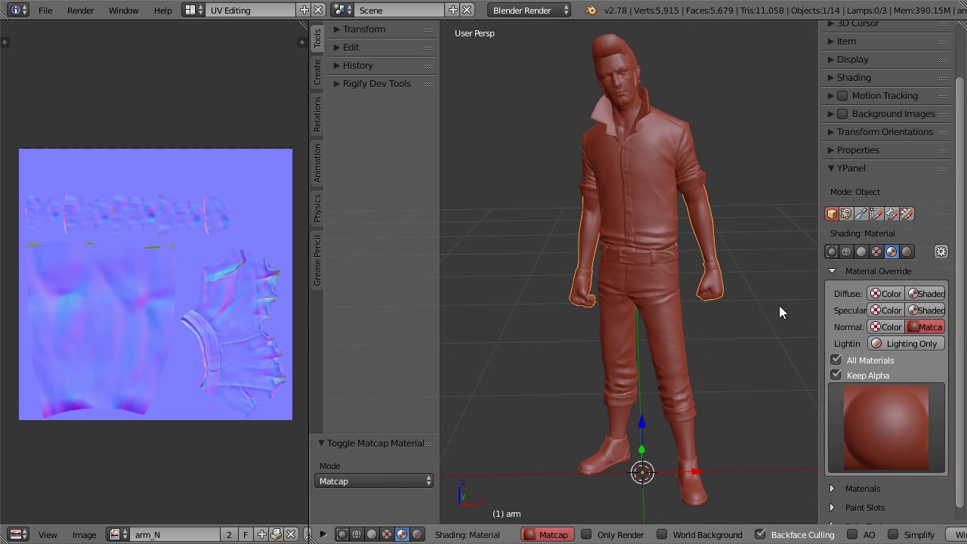
- Compare solid shading with matcap enabled against material shading, ending in material shading
left_click(862, 251)
left_click(940, 252)
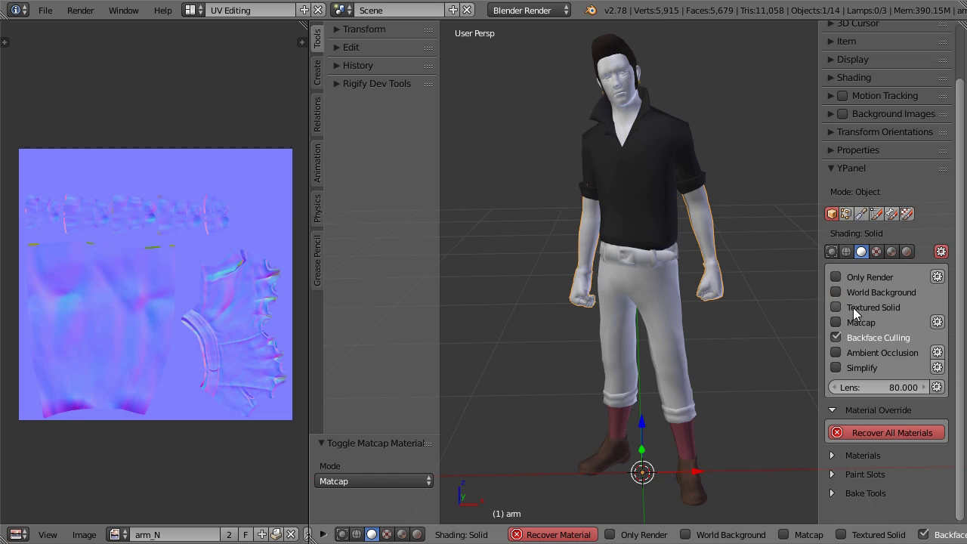
left_click(857, 321)
left_click(940, 253)
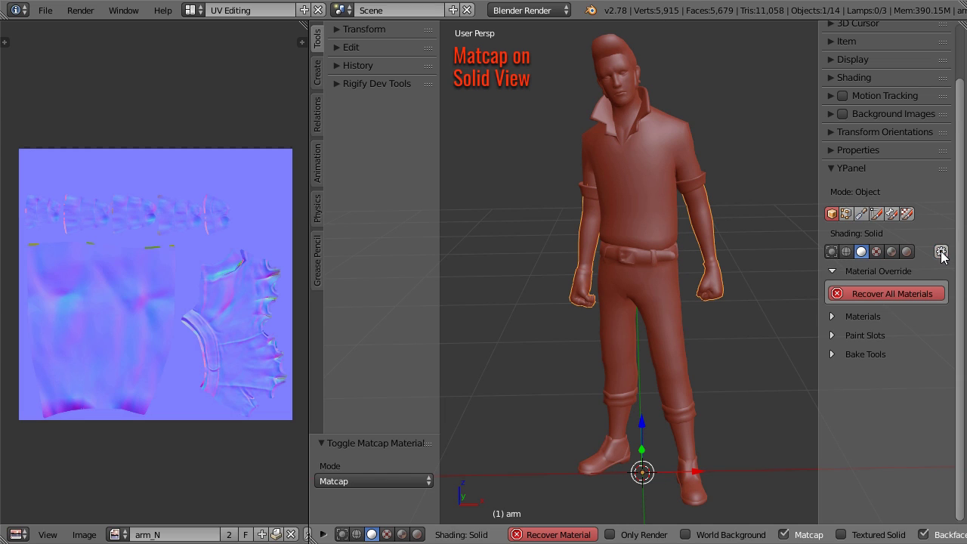
mouse_move(737, 261)
middle_mouse_down()
mouse_move(812, 262)
mouse_move(516, 276)
mouse_move(755, 267)
mouse_move(764, 300)
mouse_move(677, 304)
mouse_move(702, 304)
middle_mouse_up()
left_click(893, 252)
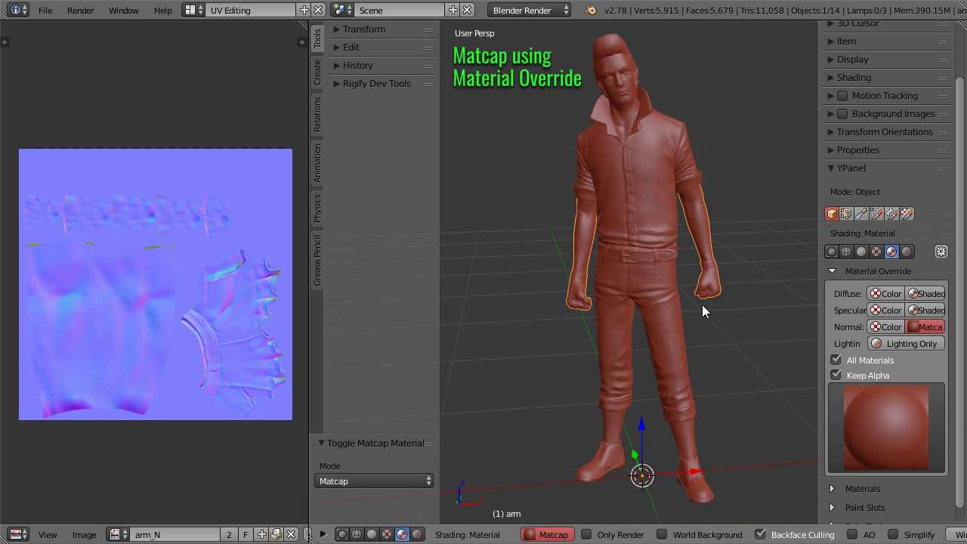
left_click(861, 252)
left_click(893, 253)
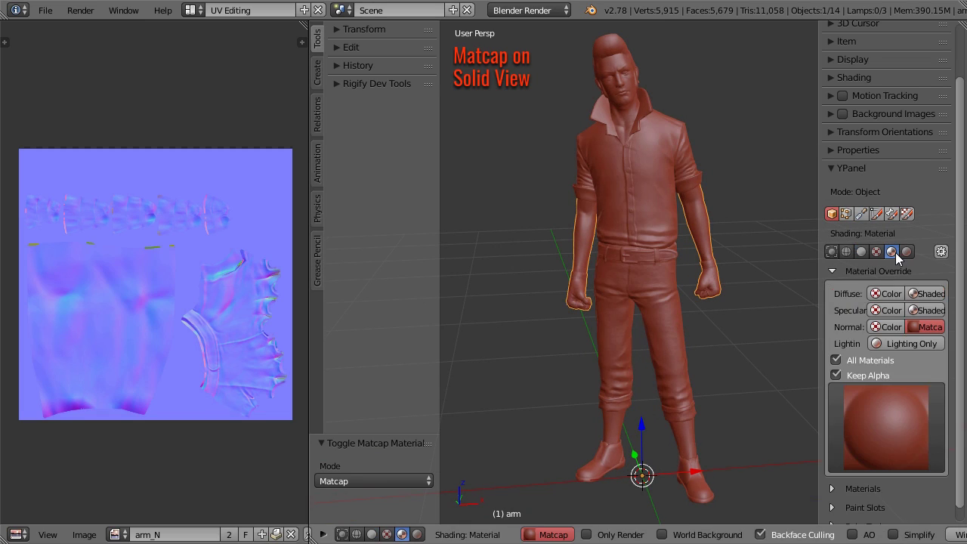
left_click(859, 253)
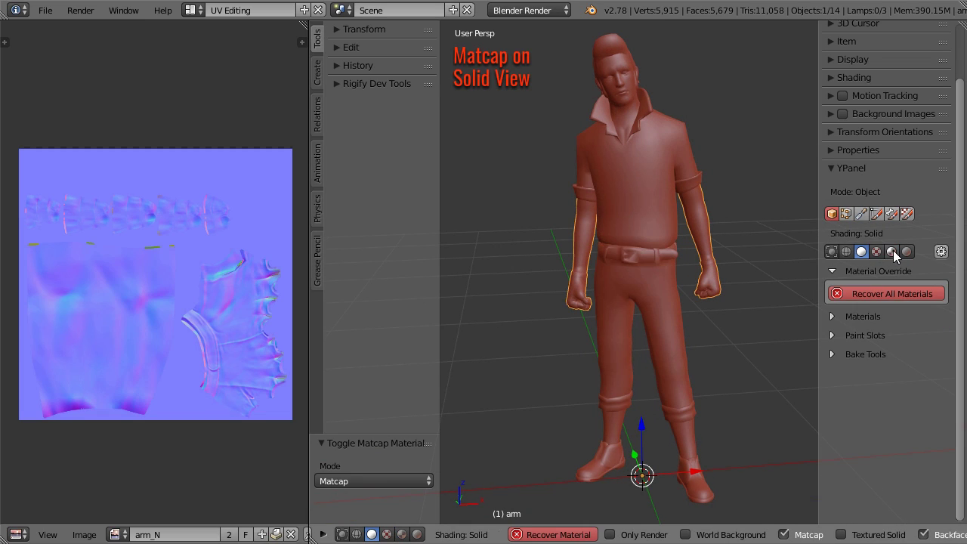
left_click(893, 250)
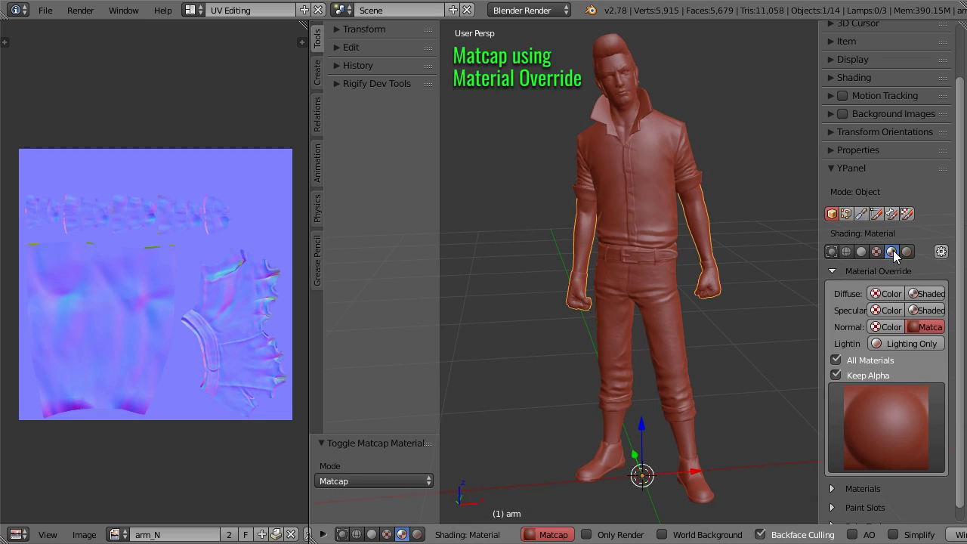
- Override all materials with lighting only and orbit to a side view
left_click(922, 343)
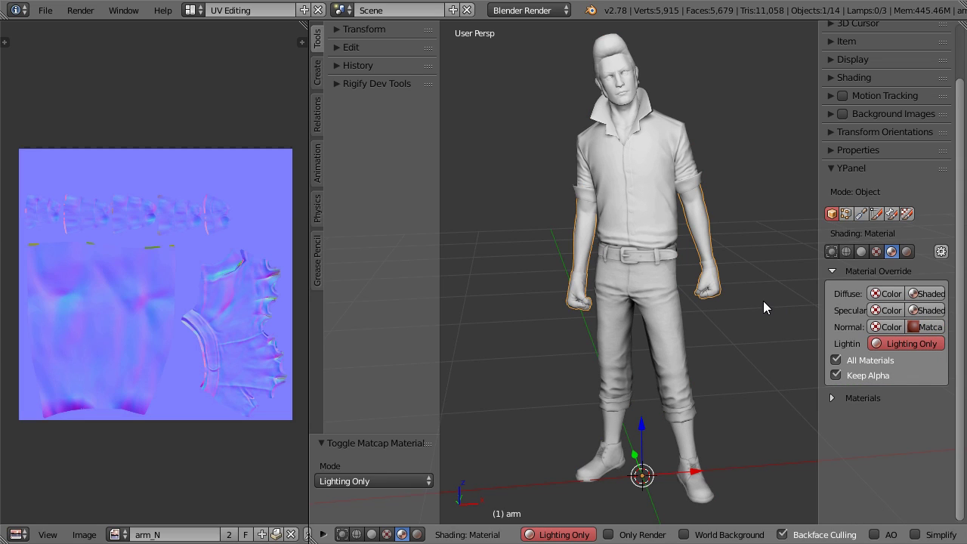
mouse_move(762, 304)
middle_mouse_down()
mouse_move(349, 305)
mouse_move(864, 297)
mouse_move(744, 306)
mouse_move(751, 302)
middle_mouse_up()
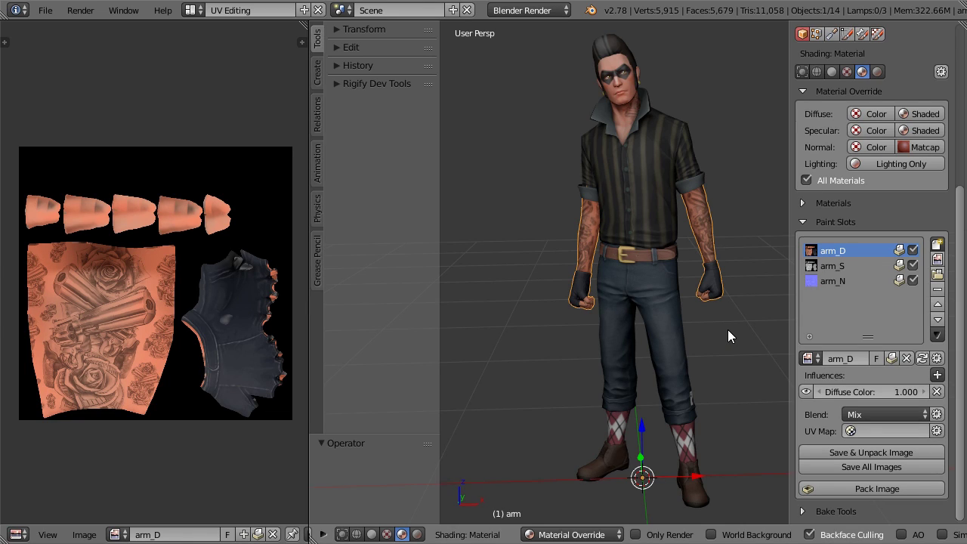
- Step the override through diffuse, specular, normal, shaded diffuse, shaded specular, normal matcap and lighting only
left_click(877, 113)
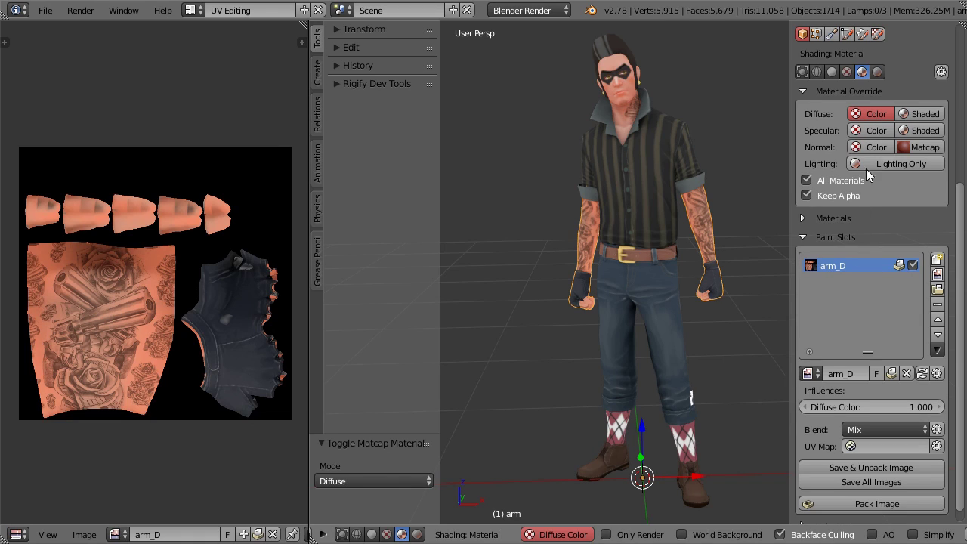
left_click(870, 130)
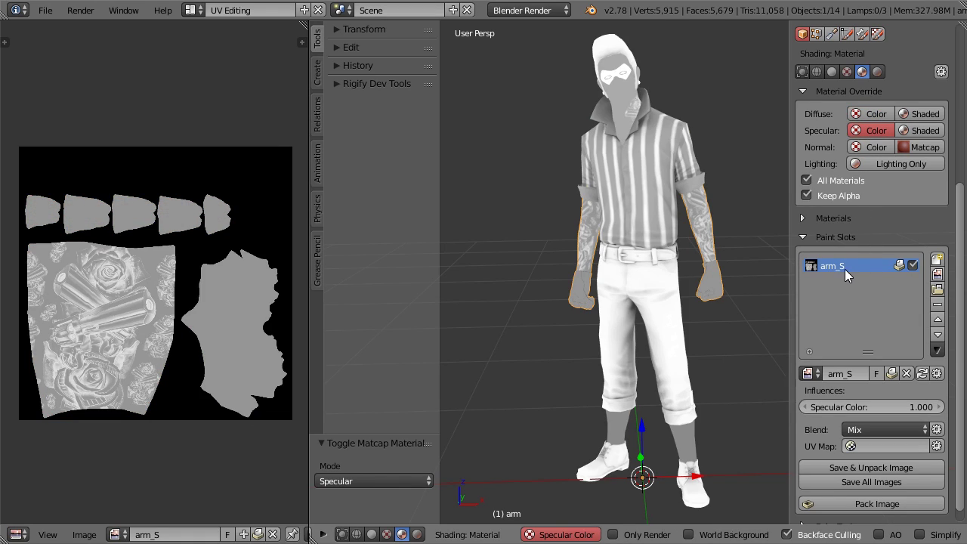
left_click(877, 147)
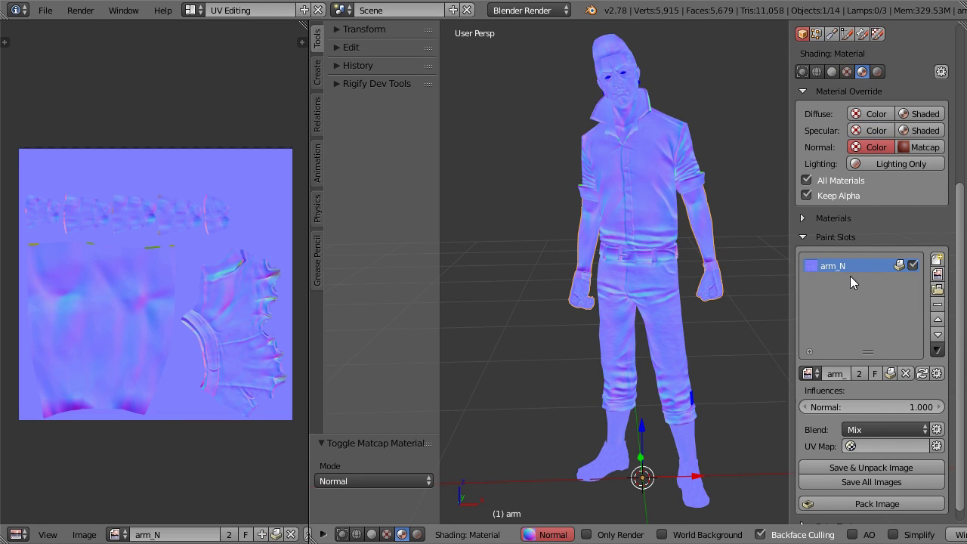
left_click(923, 114)
left_click(931, 133)
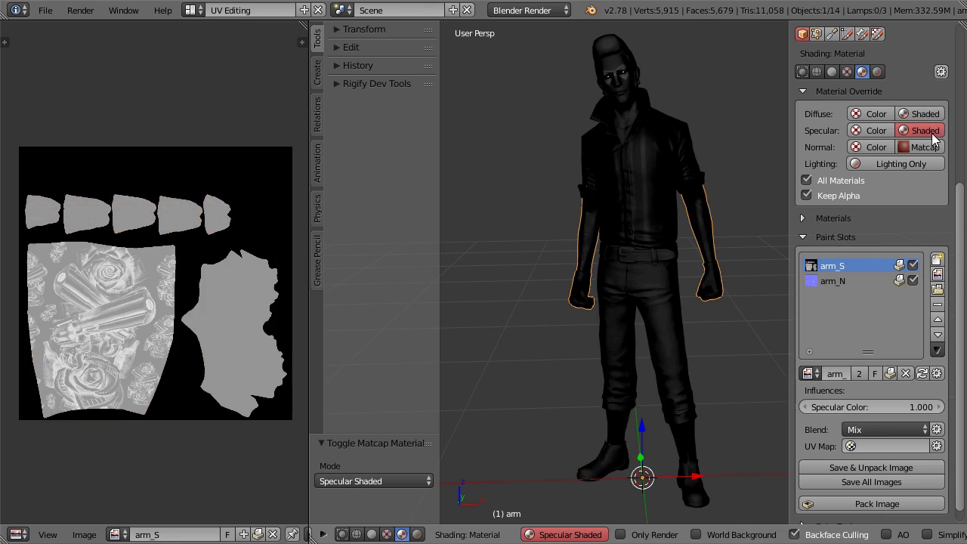
left_click(933, 148)
left_click(934, 163)
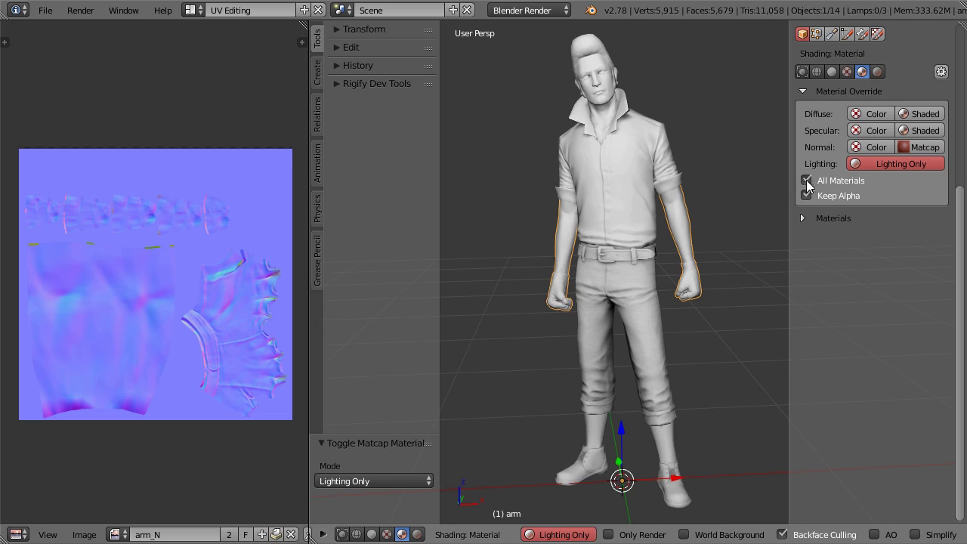
- Uncheck All Materials and select shirt, head, hair, pants, then arms to watch the override follow
left_click(806, 180)
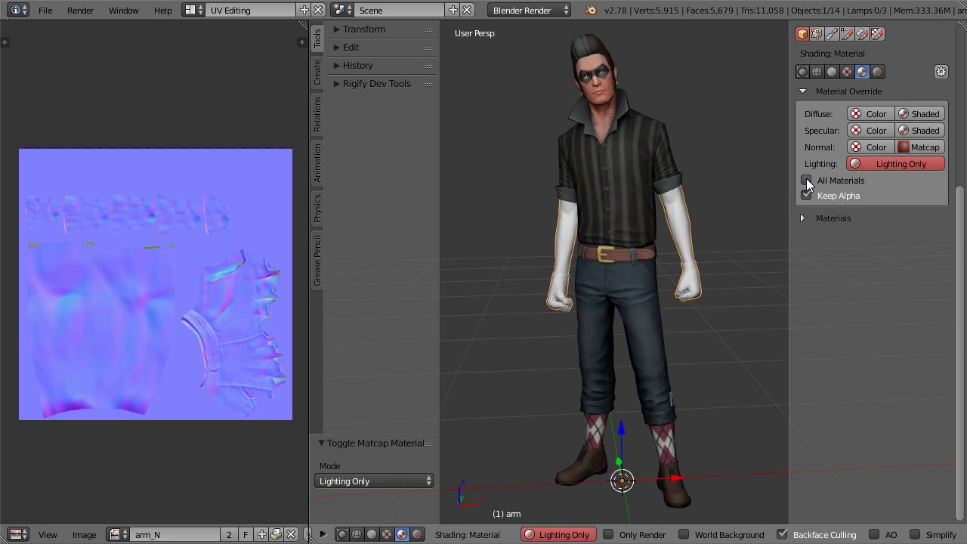
right_click(660, 168)
right_click(608, 108)
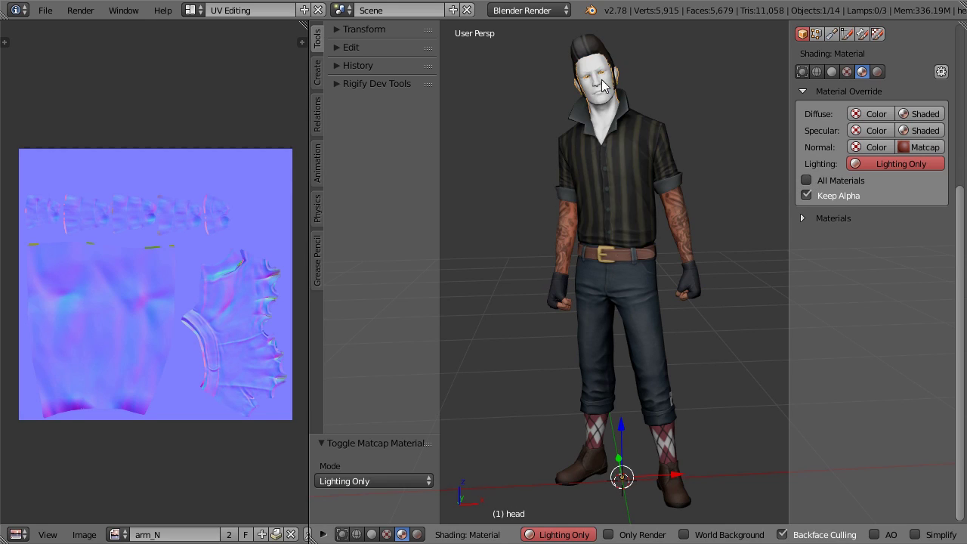
right_click(595, 52)
right_click(643, 284)
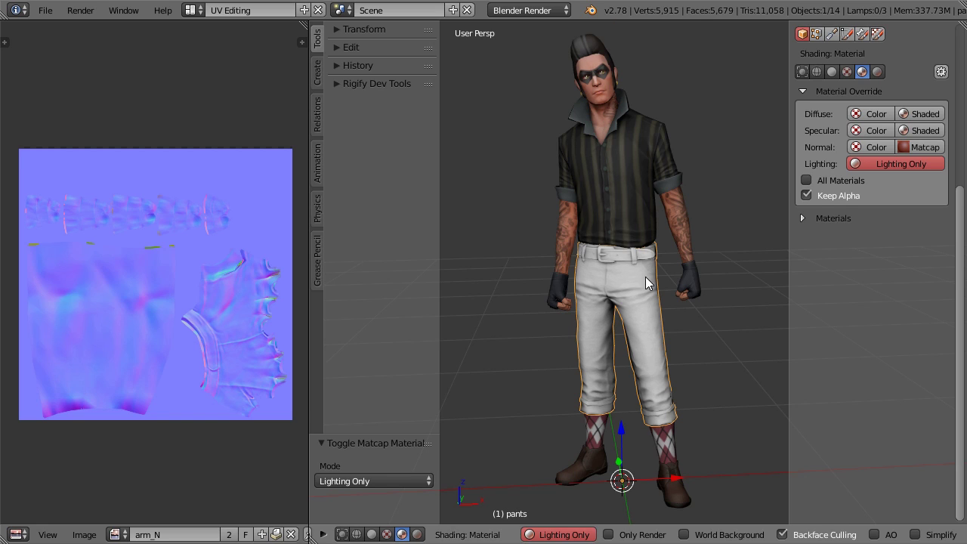
right_click(681, 239)
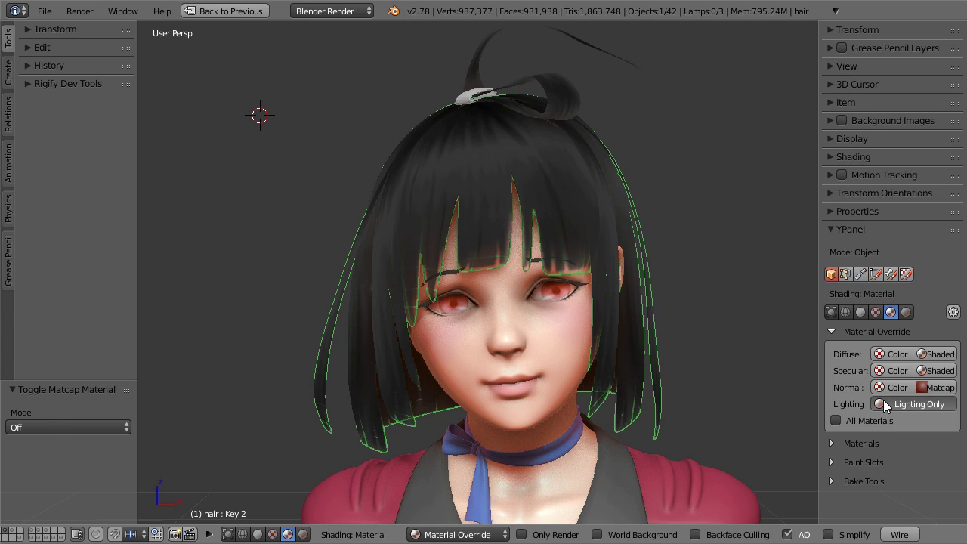
- Apply lighting only to the hair and compare Keep Alpha on and off, leaving it on
left_click(883, 404)
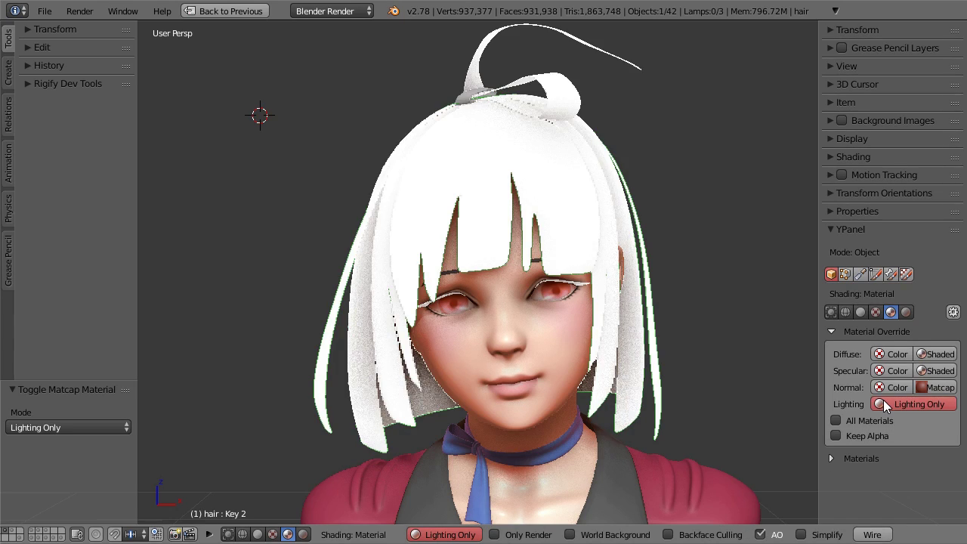
left_click(835, 436)
mouse_move(703, 372)
middle_mouse_down()
mouse_move(819, 374)
mouse_move(643, 371)
mouse_move(773, 379)
middle_mouse_up()
left_click(849, 434)
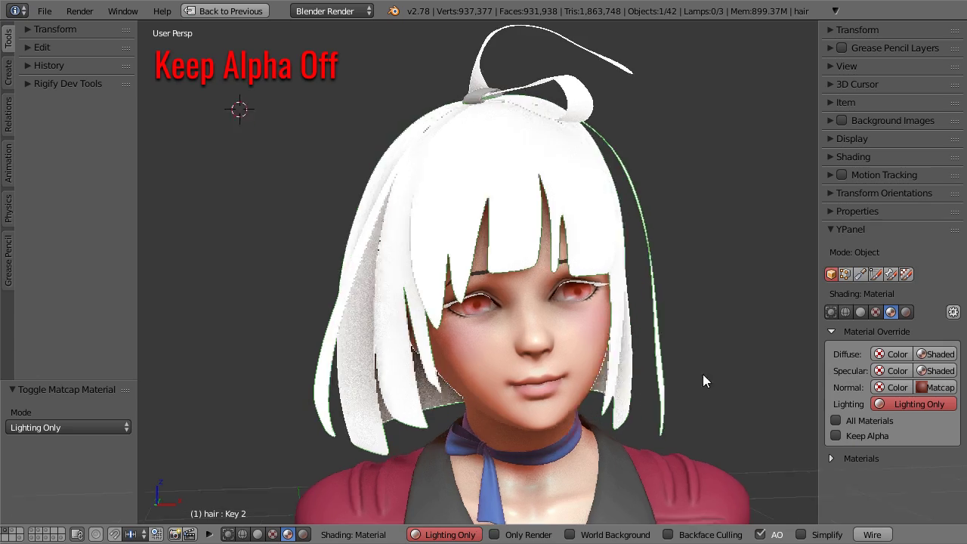
mouse_move(703, 374)
middle_mouse_down()
mouse_move(797, 378)
mouse_move(571, 371)
mouse_move(676, 369)
middle_mouse_up()
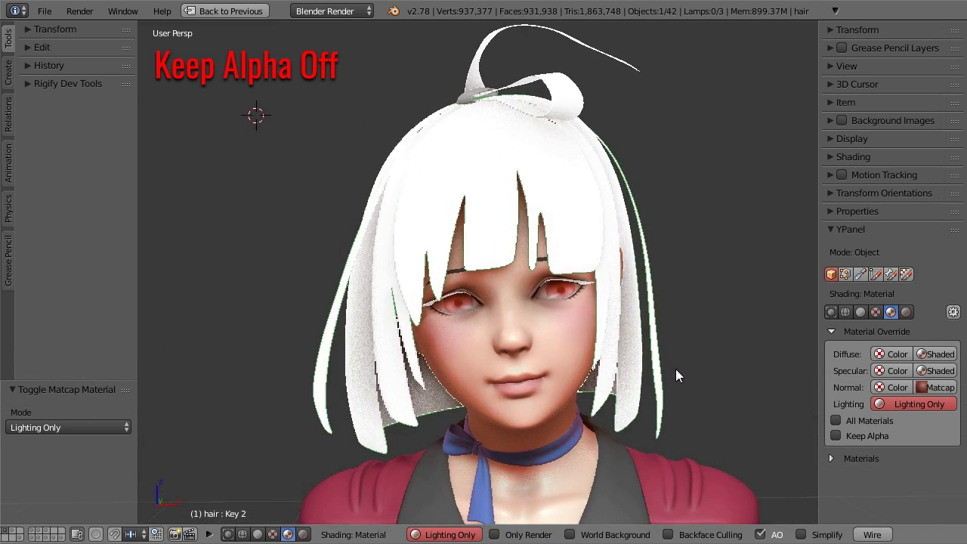
left_click(855, 433)
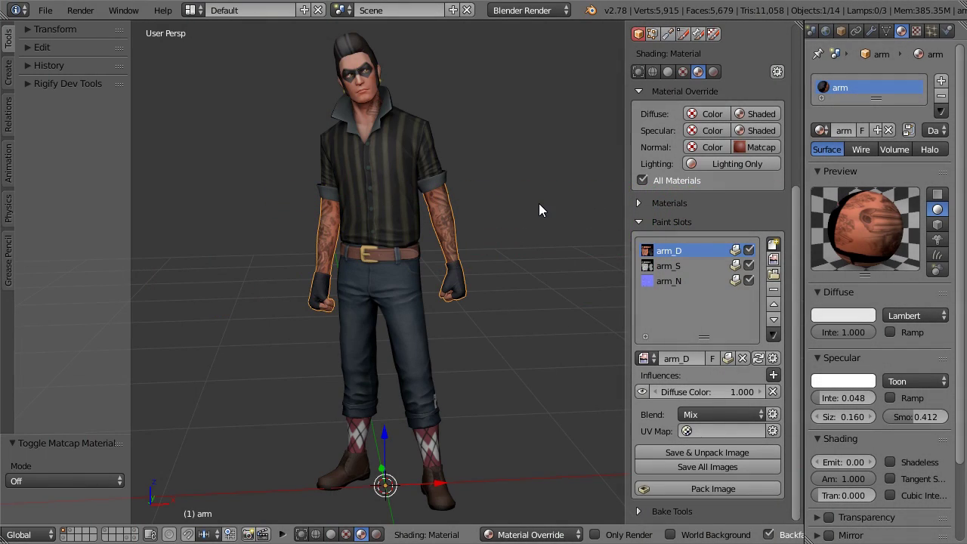
- Preview the arm's diffuse, specular and normal maps, checking its texture settings in between
left_click(712, 113)
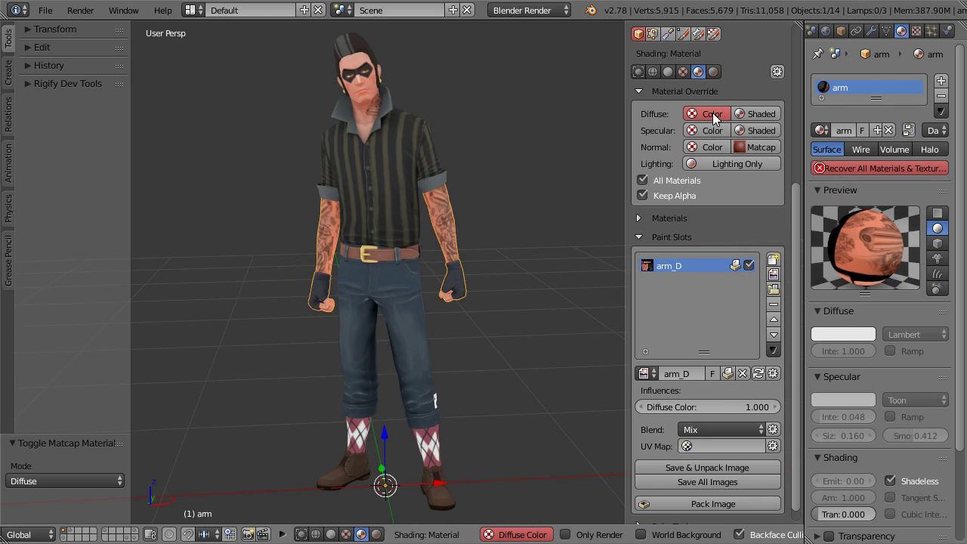
left_click(713, 130)
left_click(714, 147)
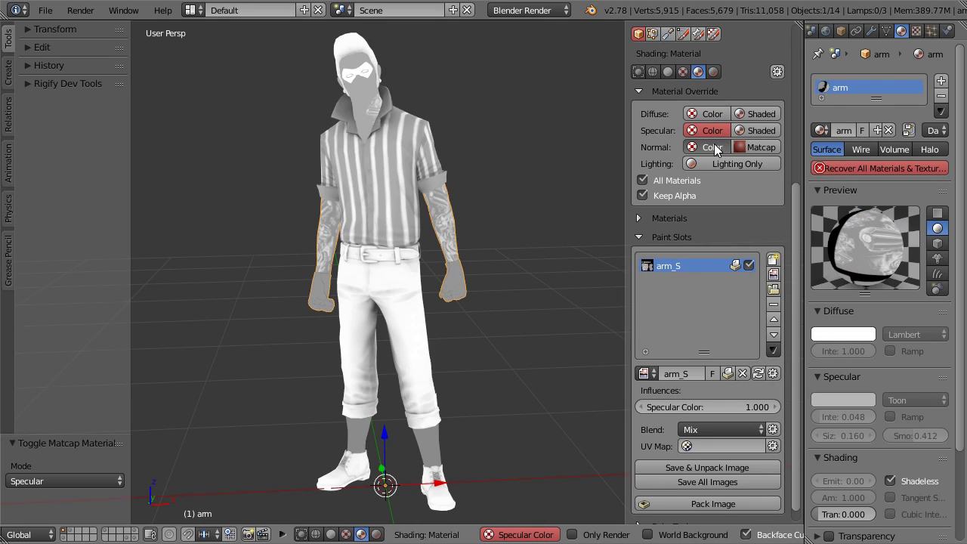
left_click(916, 31)
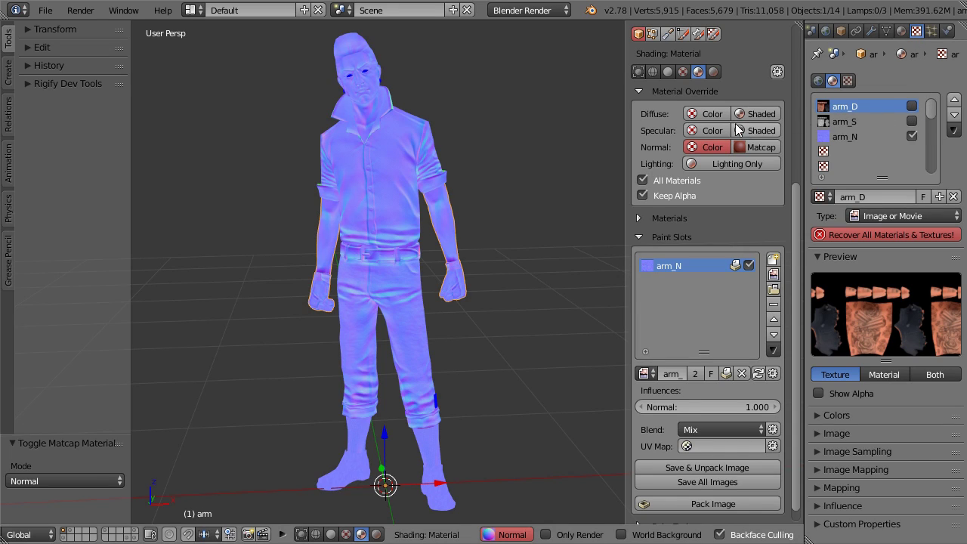
left_click(713, 130)
left_click(714, 115)
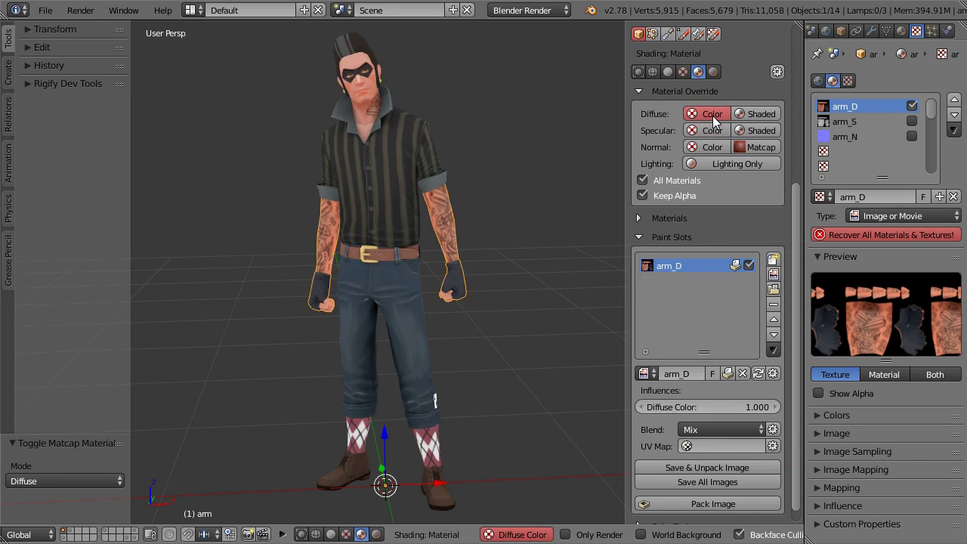
left_click(716, 132)
left_click(716, 147)
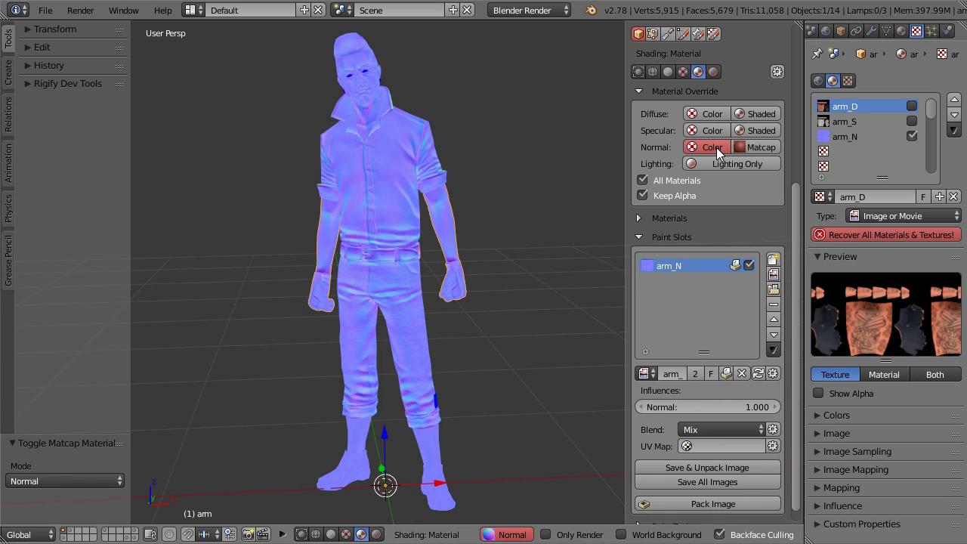
- Turn the override off, preview specular again from the arm material settings, then switch it off
left_click(894, 234)
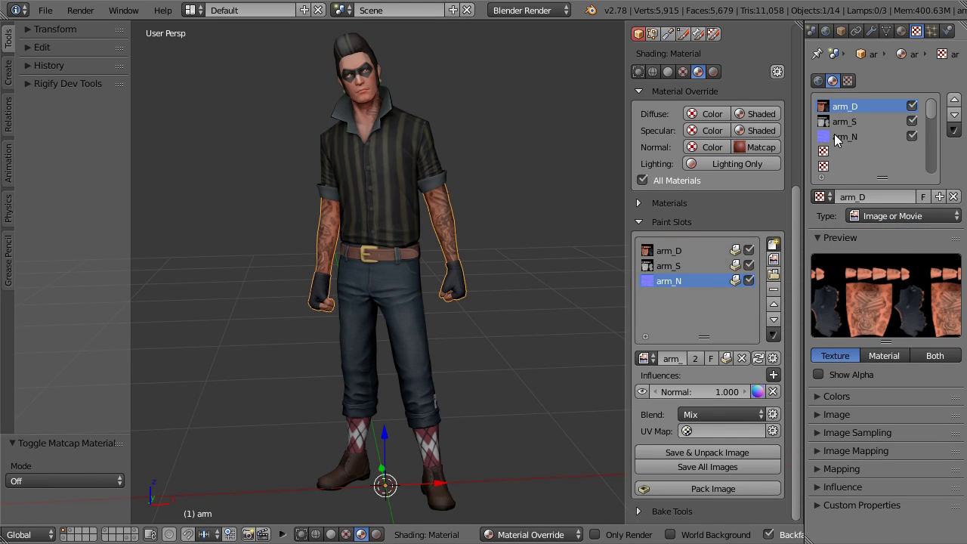
left_click(707, 130)
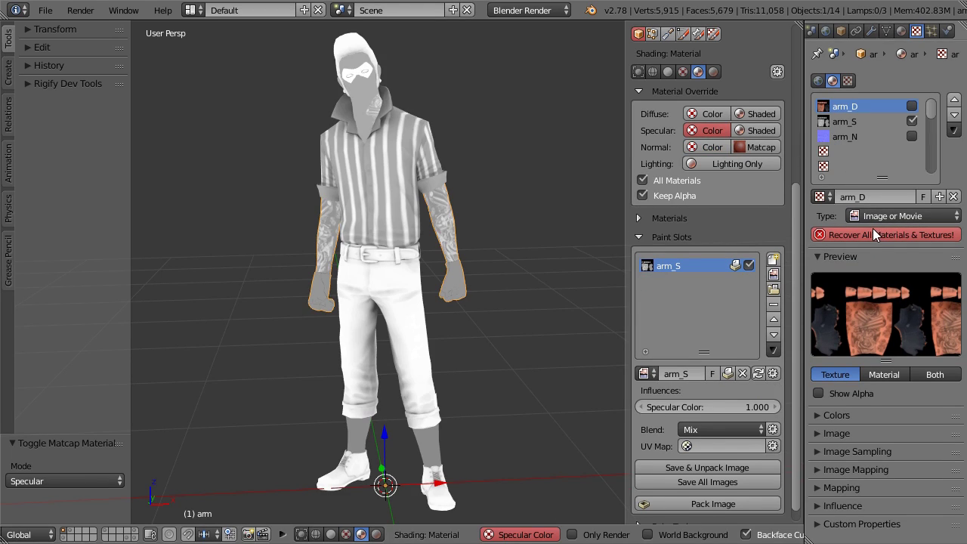
left_click(901, 30)
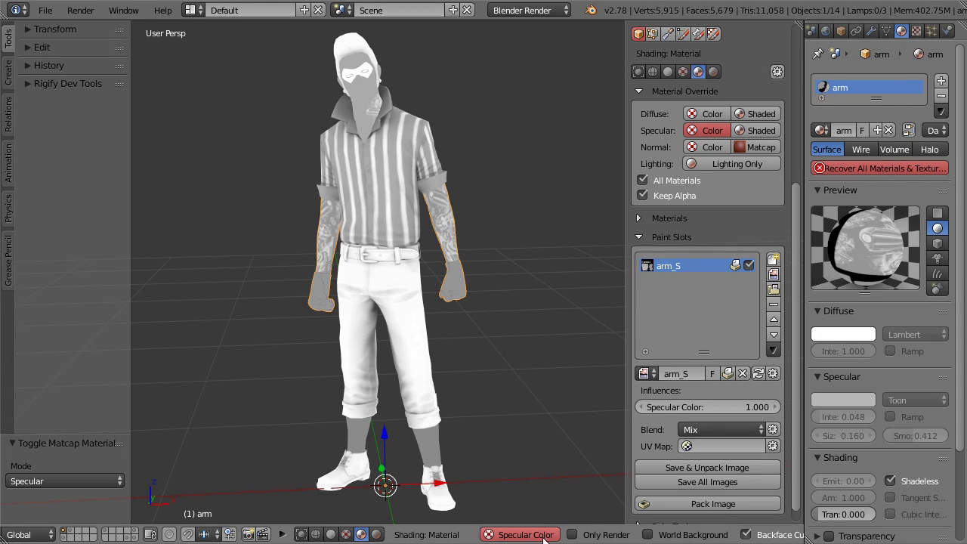
left_click(715, 131)
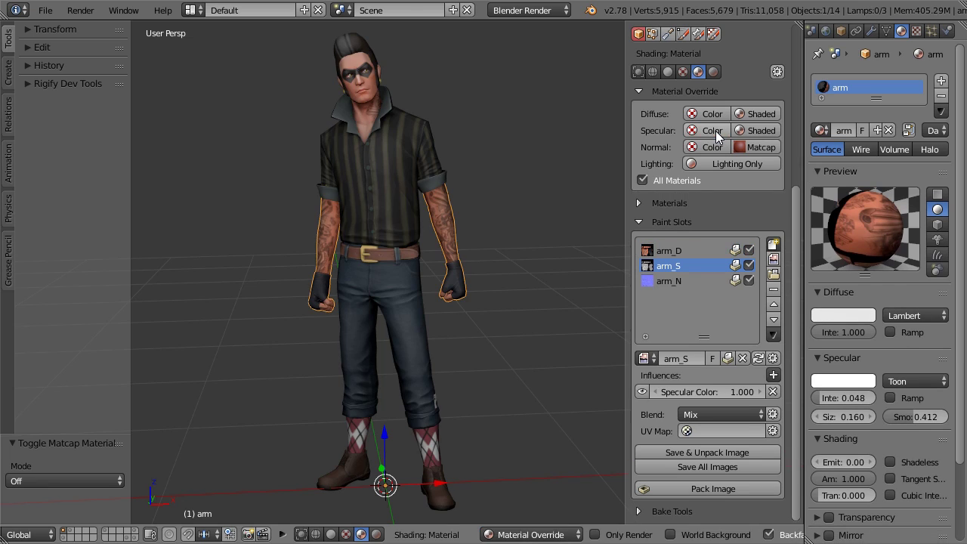